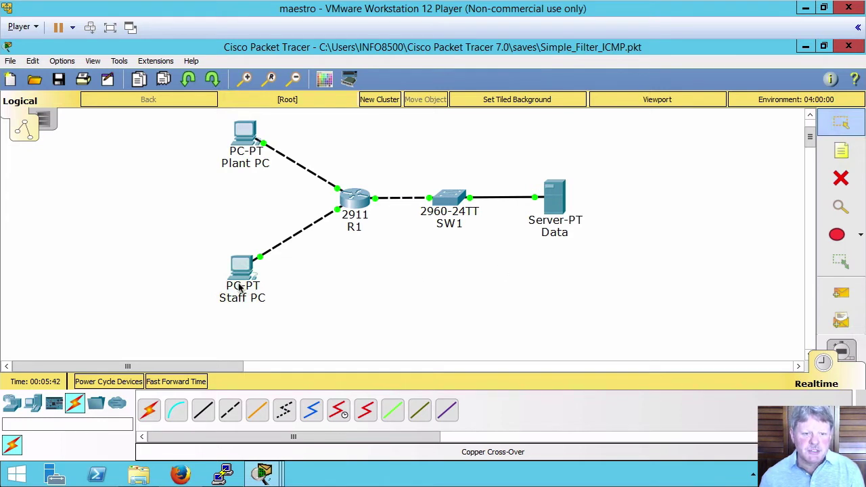
Step: Run ipconfig on Plant PC and highlight its address 10.105.121.10
click(250, 149)
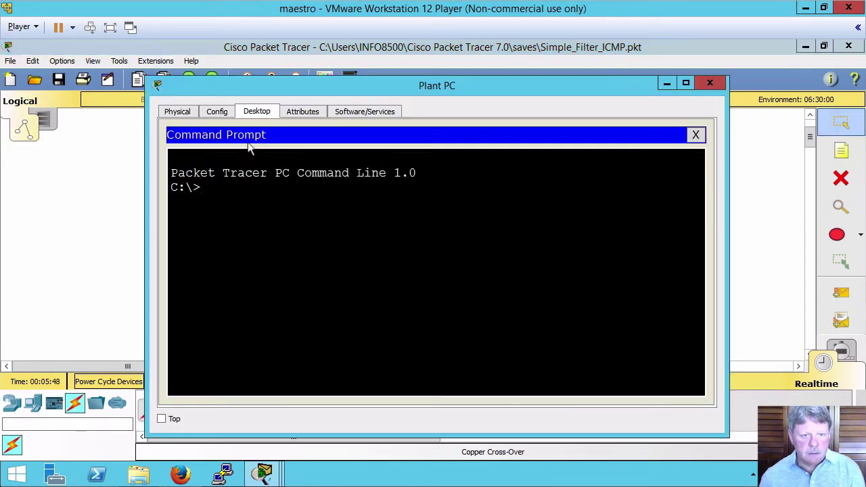
text(ipconfig)
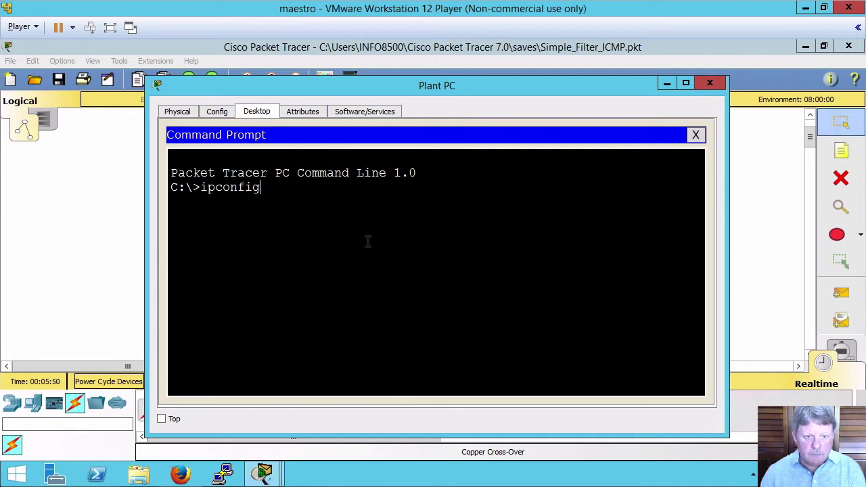
key(Return)
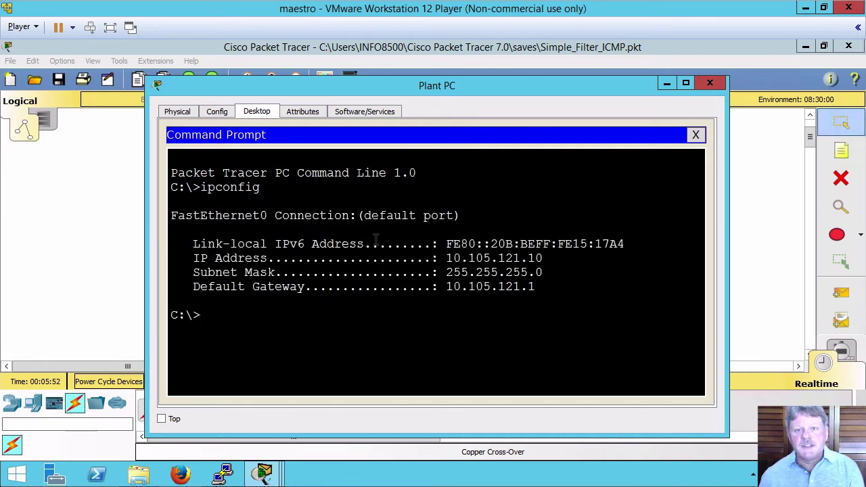
drag(444, 258, 552, 257)
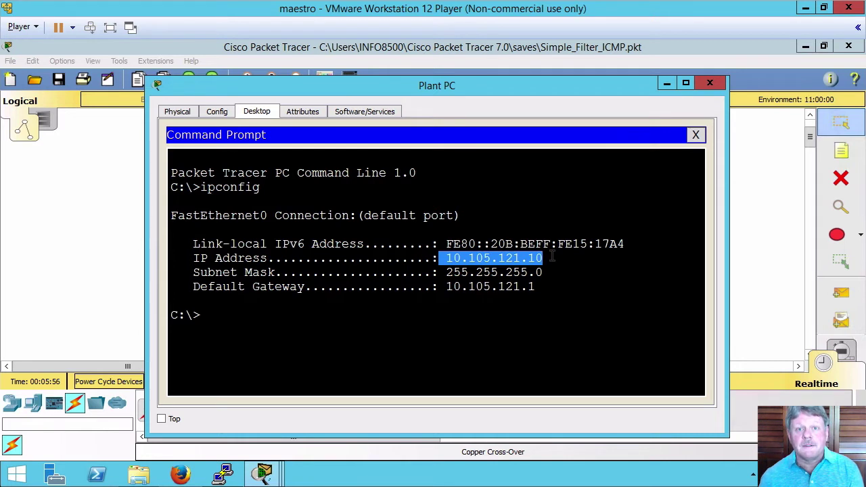
Step: Ping 10.106.18.50 from Plant PC, getting 3 of 4 replies
click(458, 320)
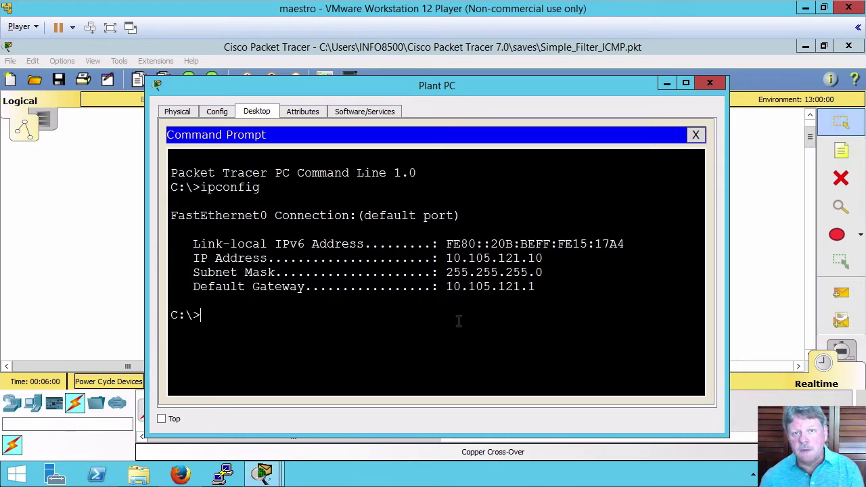
text(ping)
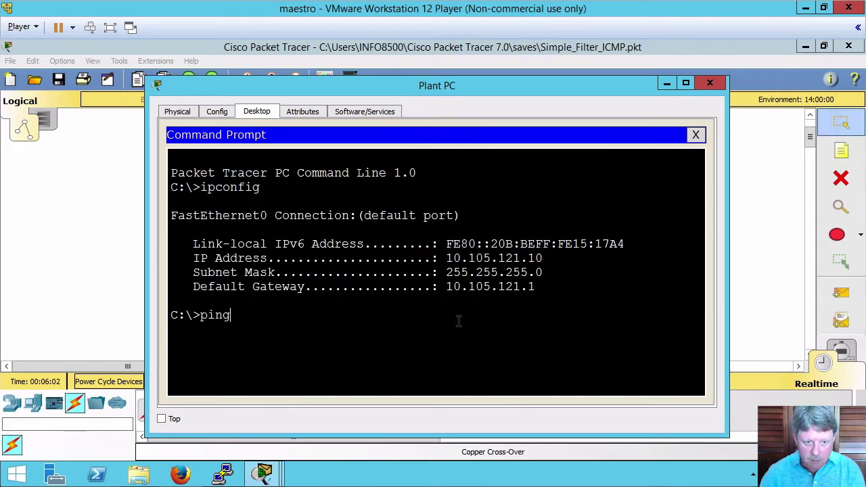
text( 10.106)
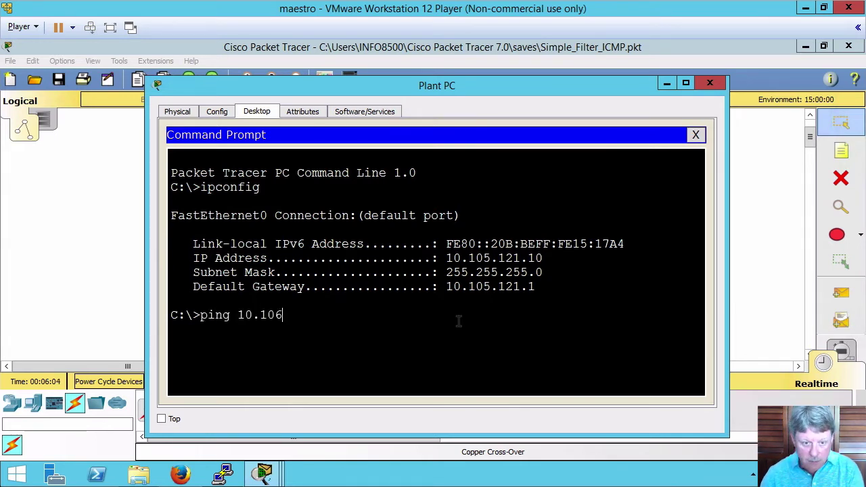
text(.18.50)
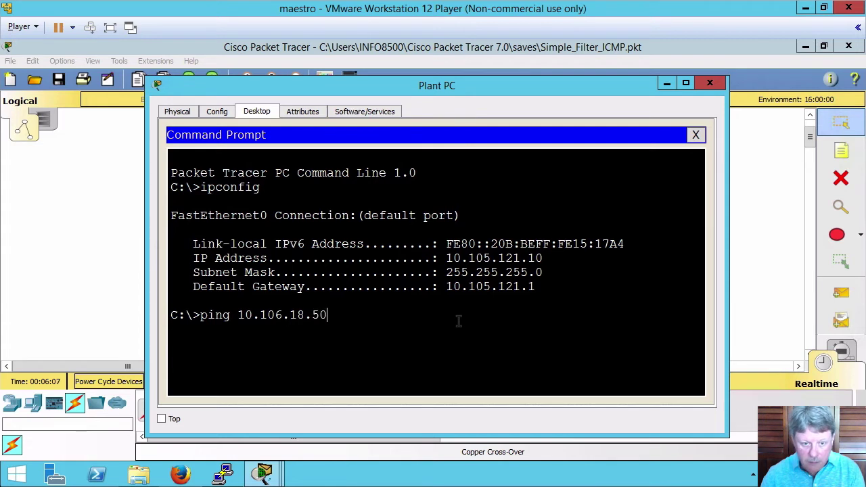
key(Return)
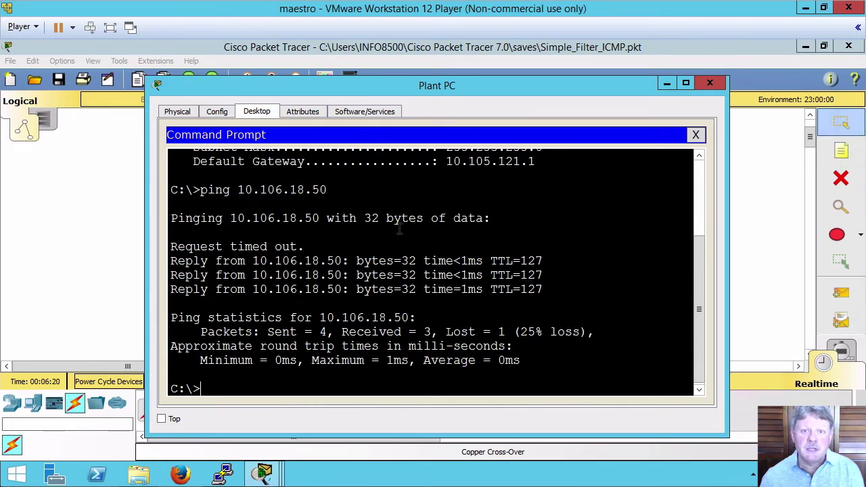
Step: Close Plant PC and run ipconfig on Staff PC, showing 10.105.122.10
click(56, 264)
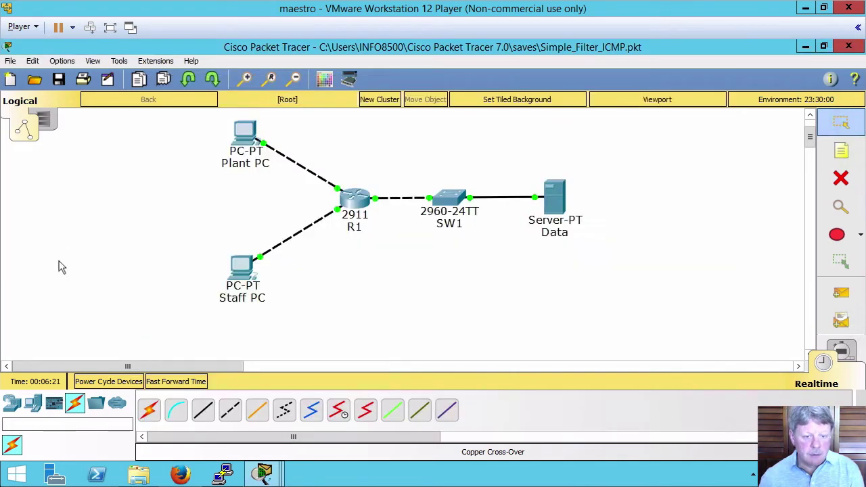
click(245, 266)
text(ipconfig)
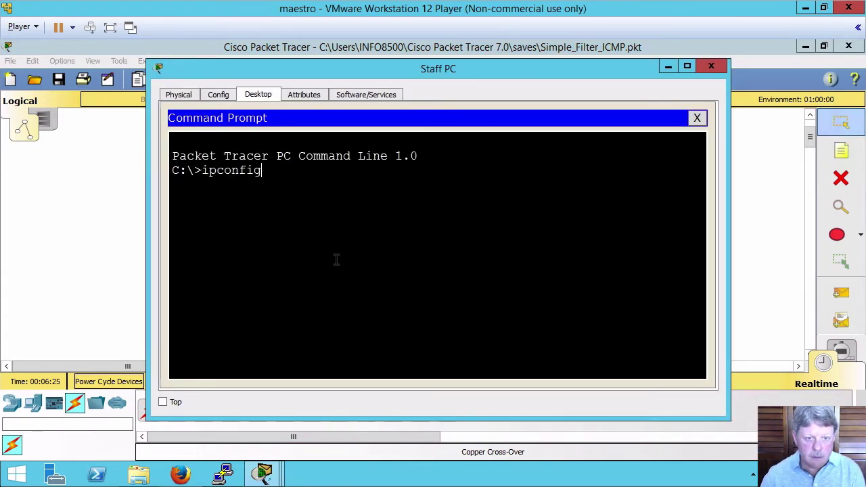
key(Return)
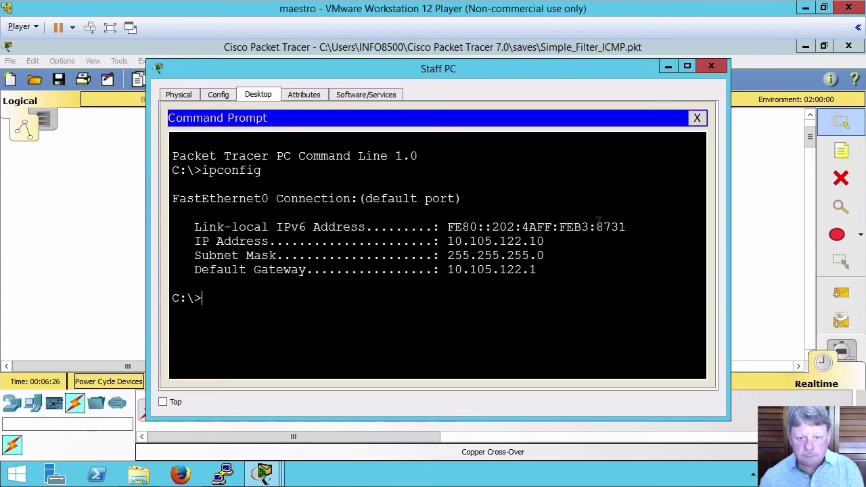
drag(447, 242, 556, 241)
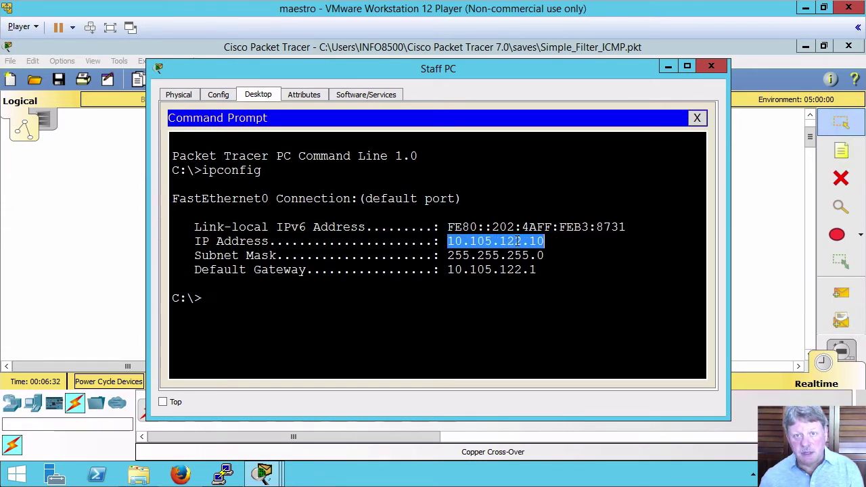
Step: Ping 10.106.18.50 from Staff PC, receiving all 4 replies
click(434, 343)
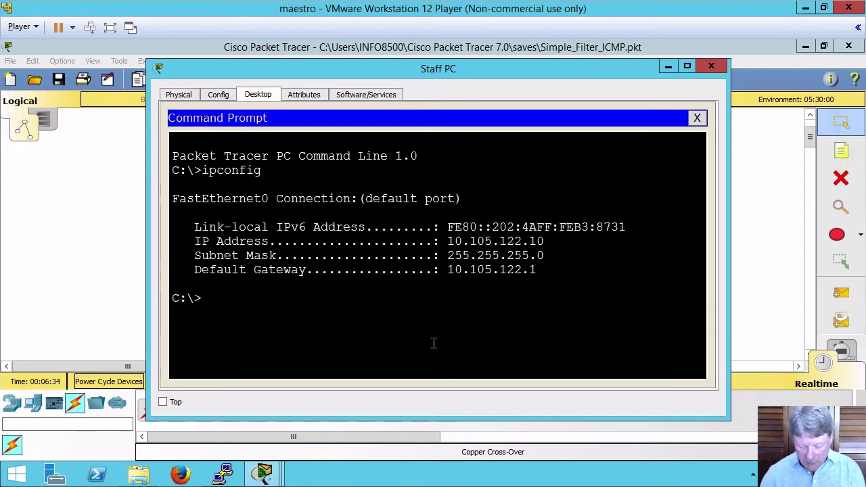
text(ping 10.10)
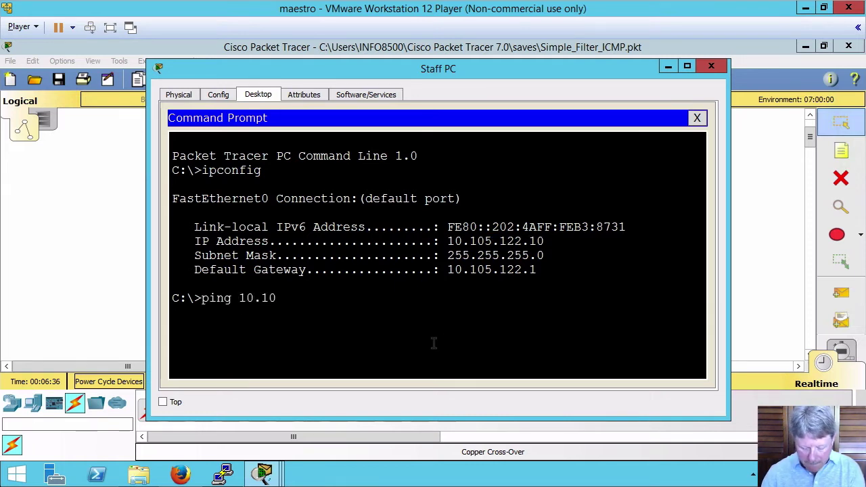
text(6.18.50)
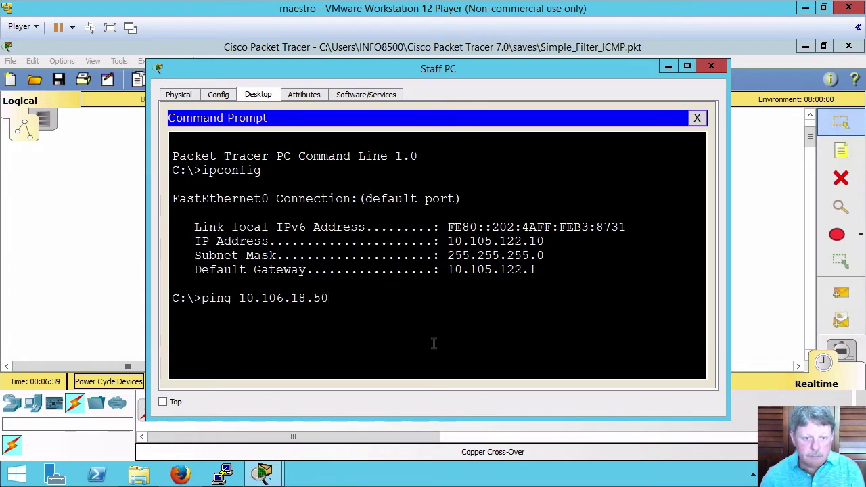
key(Return)
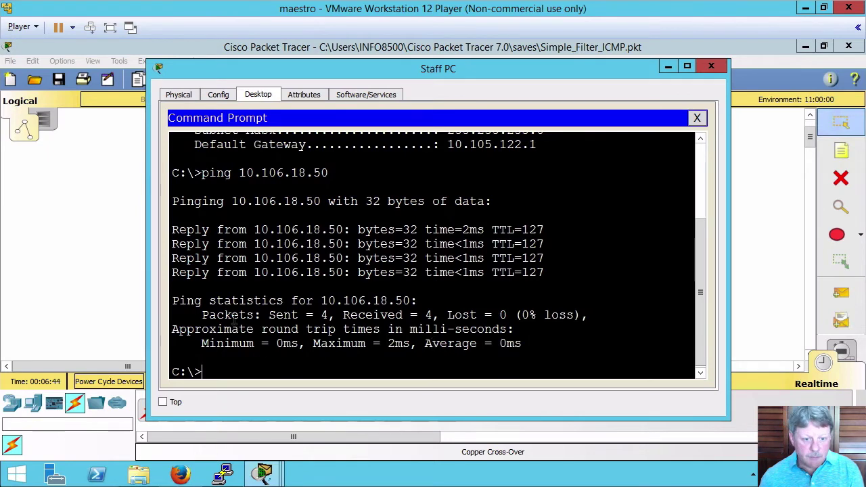
Step: Check R1's interface addresses: G0/0 10.106.18.1, G0/1 10.105.121.1, G0/2 10.105.122.1
click(81, 252)
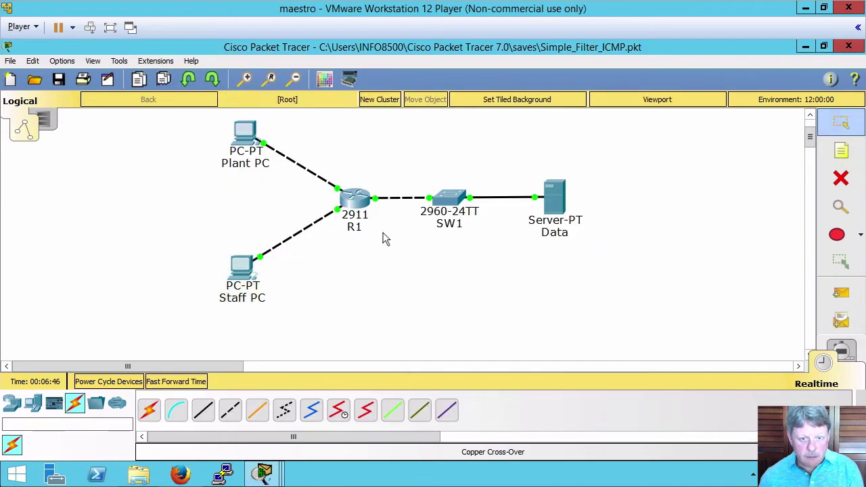
click(350, 196)
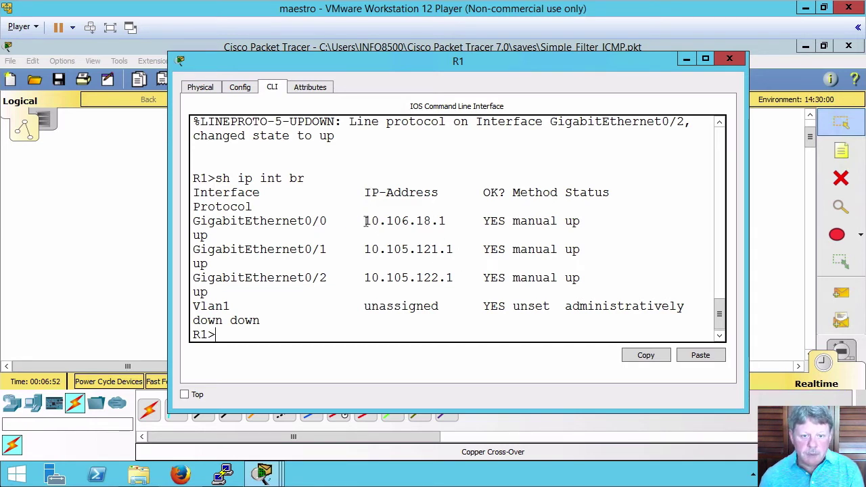
drag(364, 220, 455, 220)
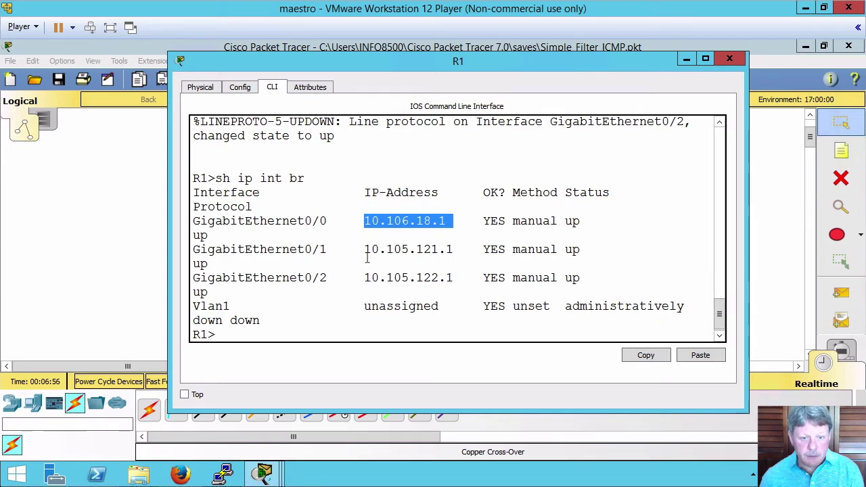
drag(365, 248, 457, 248)
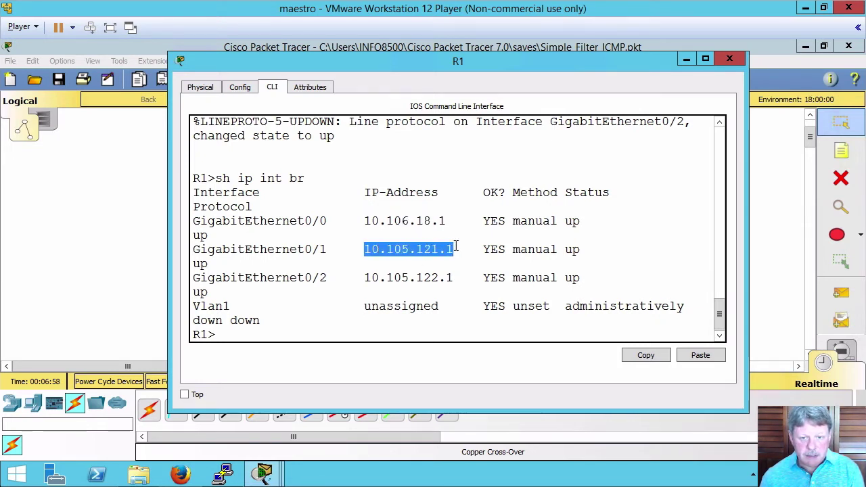
click(102, 222)
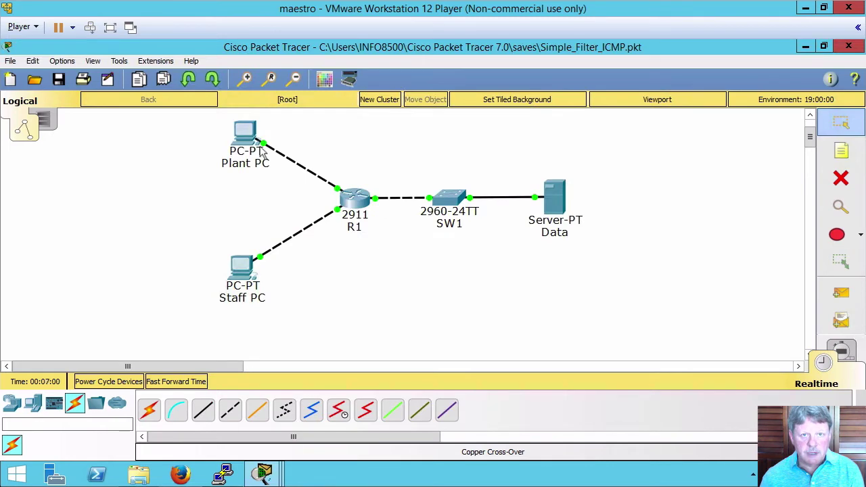
click(359, 196)
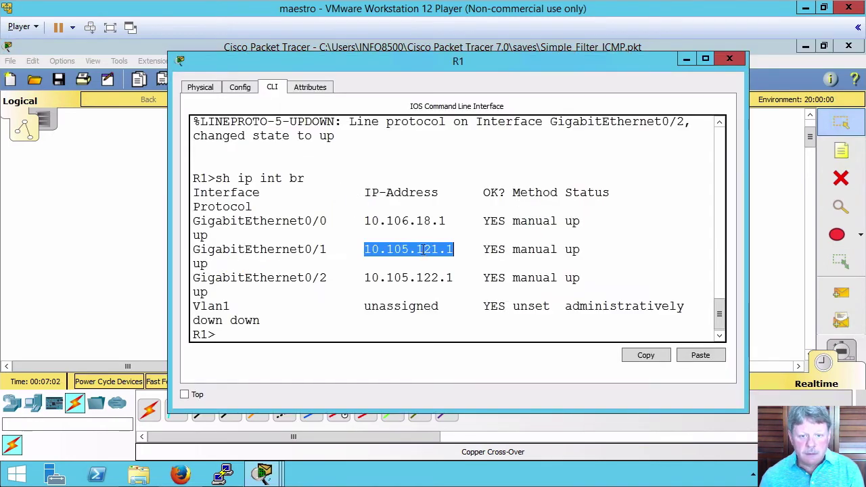
drag(366, 277, 453, 277)
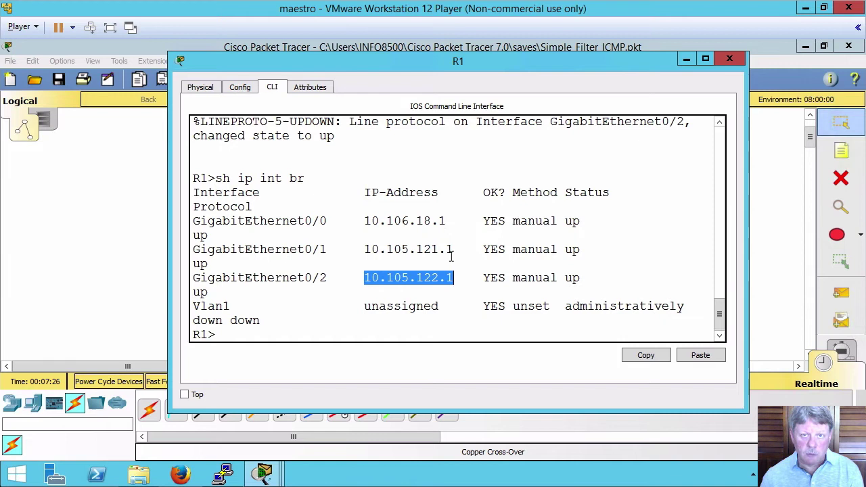
Step: Enable privileged mode on R1 and reach the R1(config)# prompt with conf t
click(404, 329)
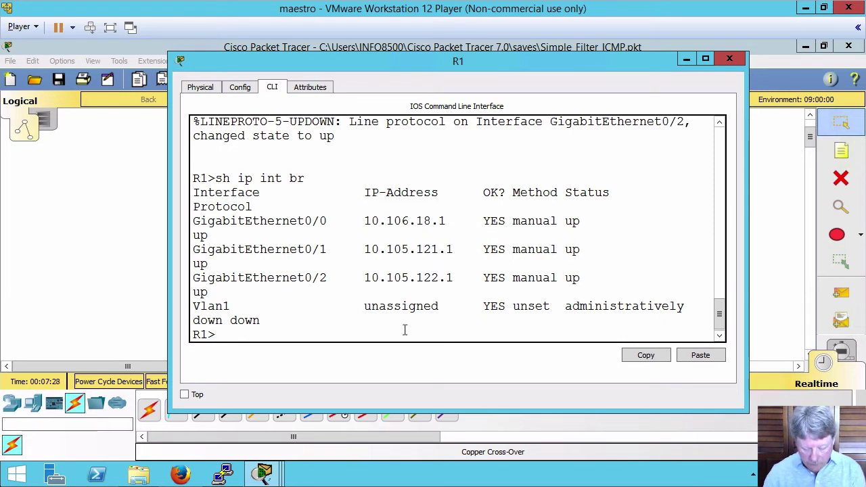
text(conf t)
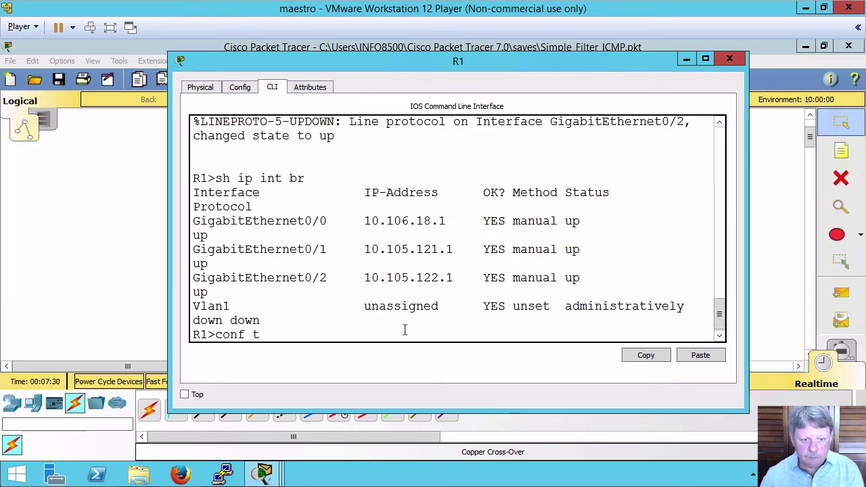
key(Return)
text(en)
key(Return)
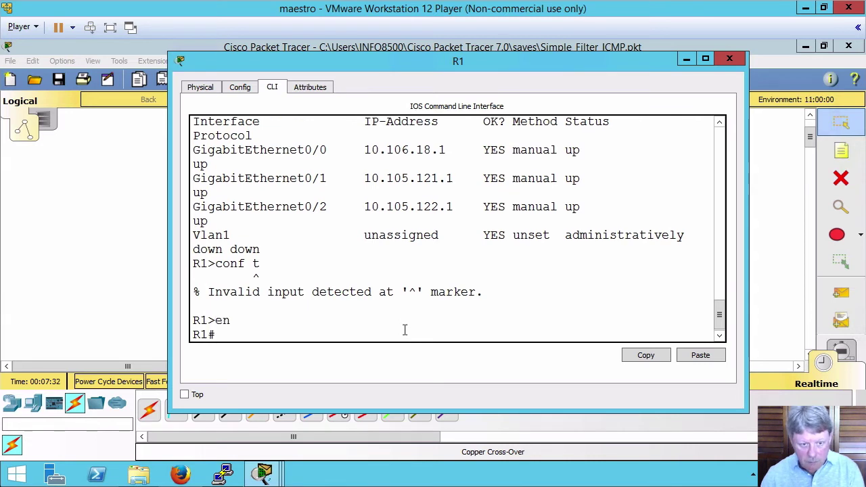
text(conf t)
key(Return)
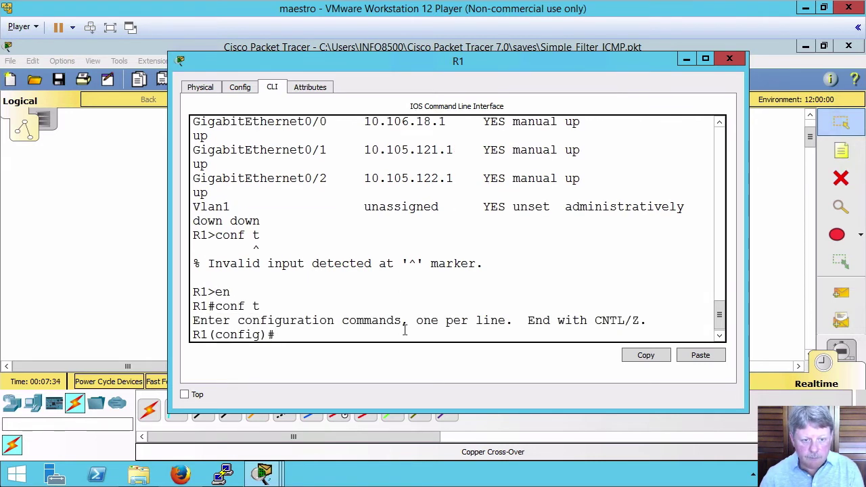
key(Return)
key(Return)
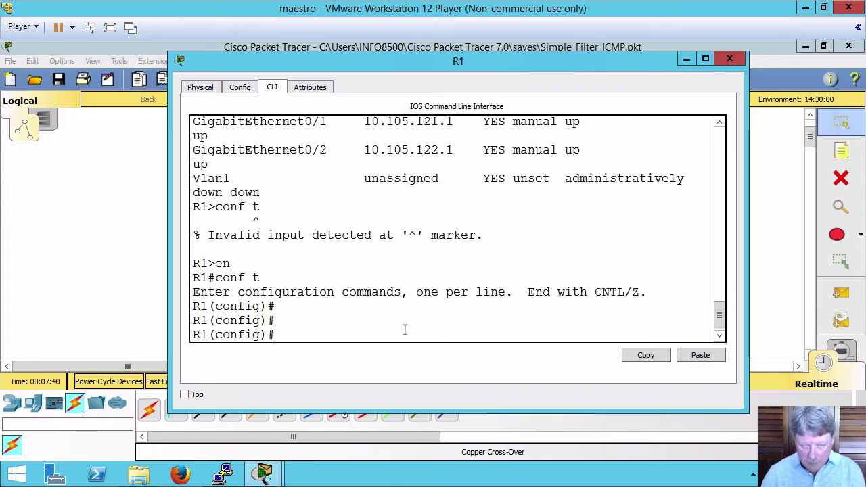
Step: Create standard ACL BLOCK_PLANT permitting 10.105.122.0 0.0.0.255, highlighting the network and wildcard parts
text(ip acces)
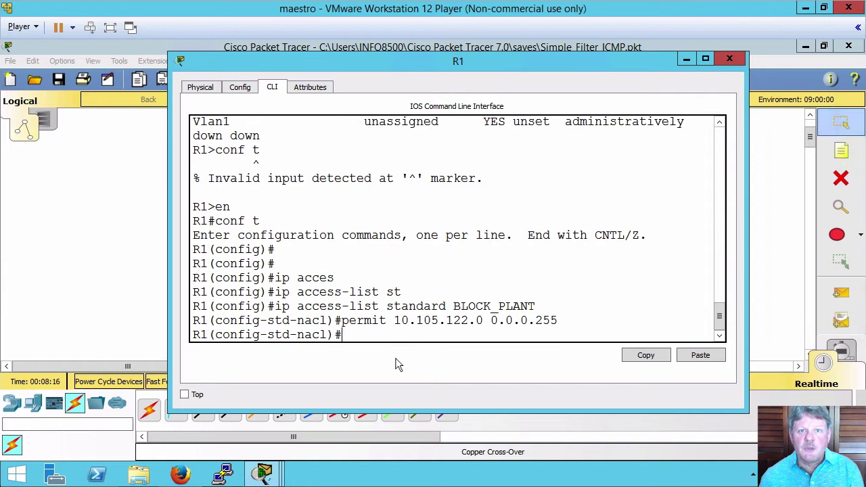
drag(275, 308, 537, 308)
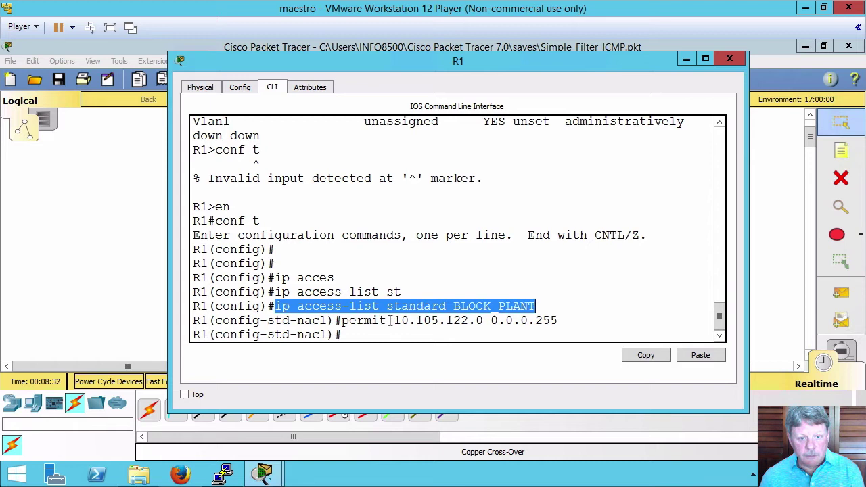
drag(393, 321, 470, 320)
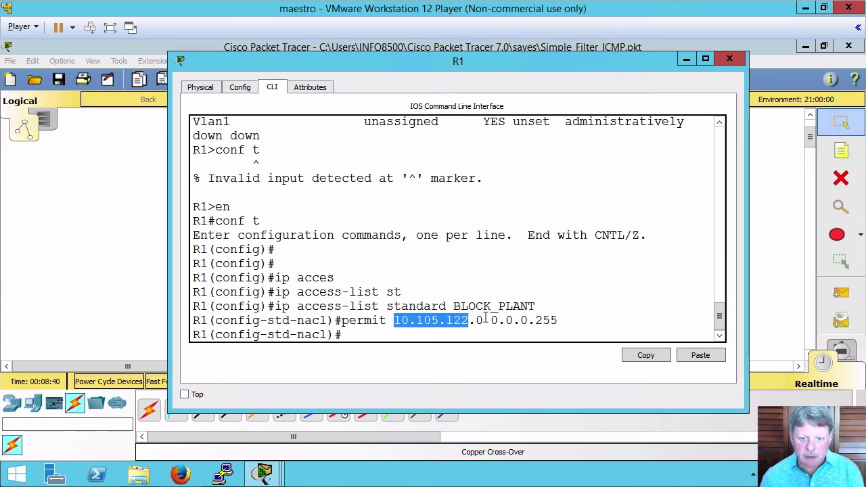
drag(490, 320, 529, 319)
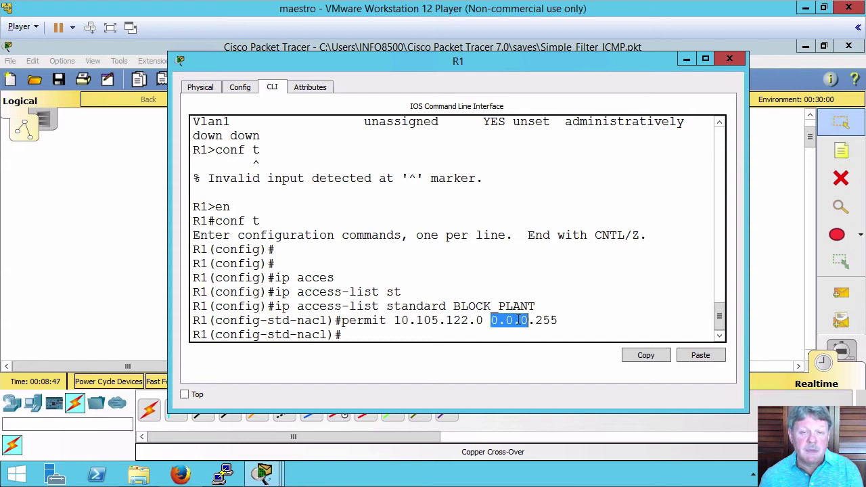
drag(476, 319, 483, 320)
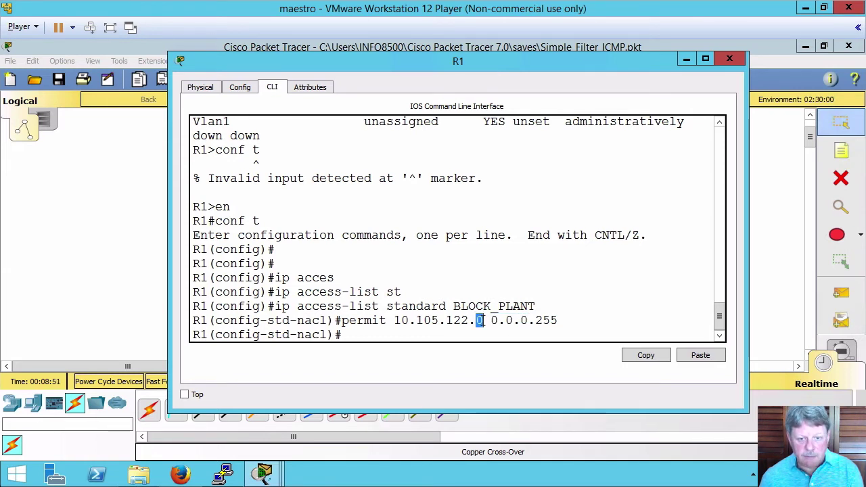
double_click(545, 319)
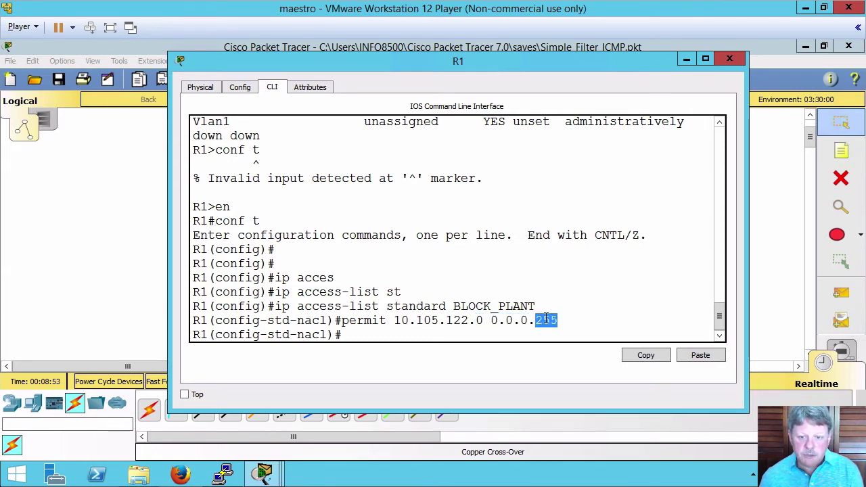
click(511, 336)
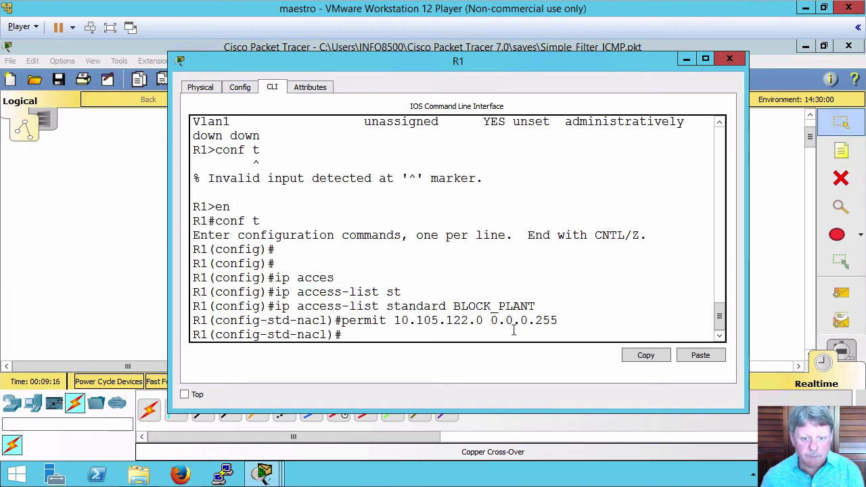
Step: Exit ACL mode and run do sh ip acce, confirming BLOCK_PLANT entry 10
text(exit)
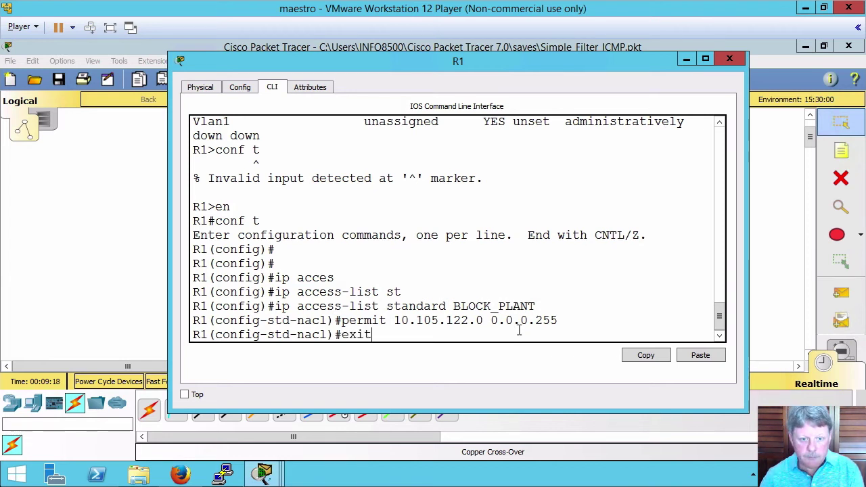
key(Return)
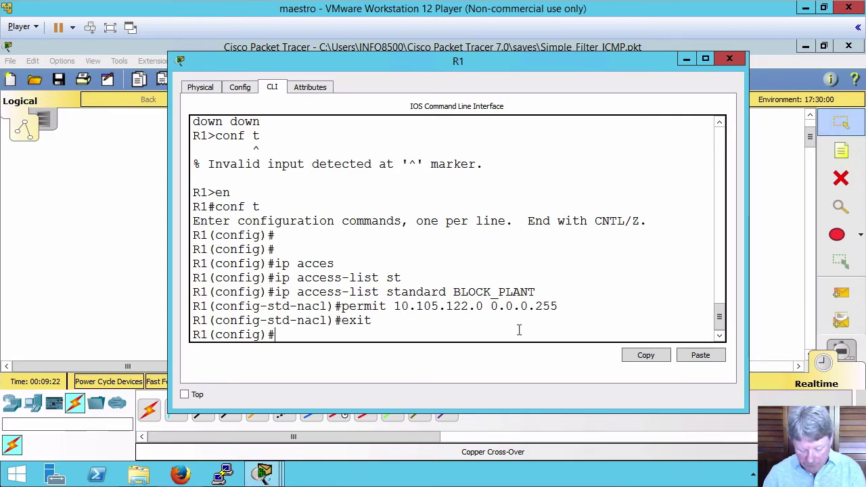
text(do shj)
key(BackSpace)
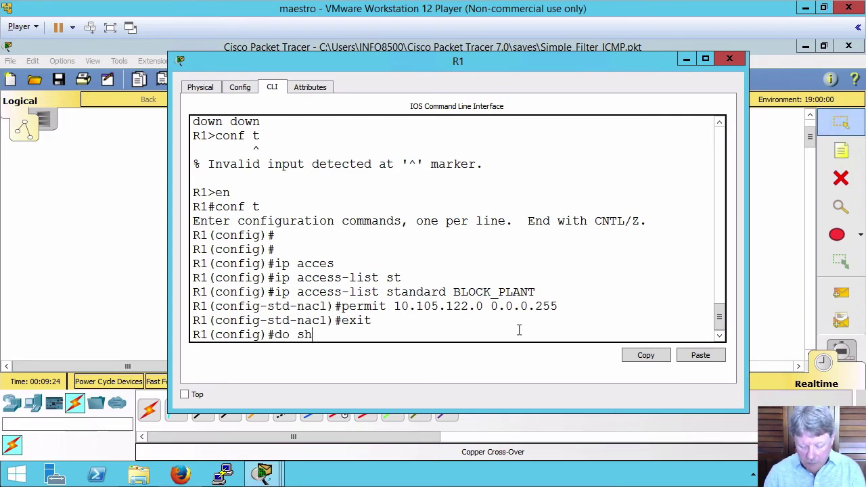
text(ip acce)
key(Tab)
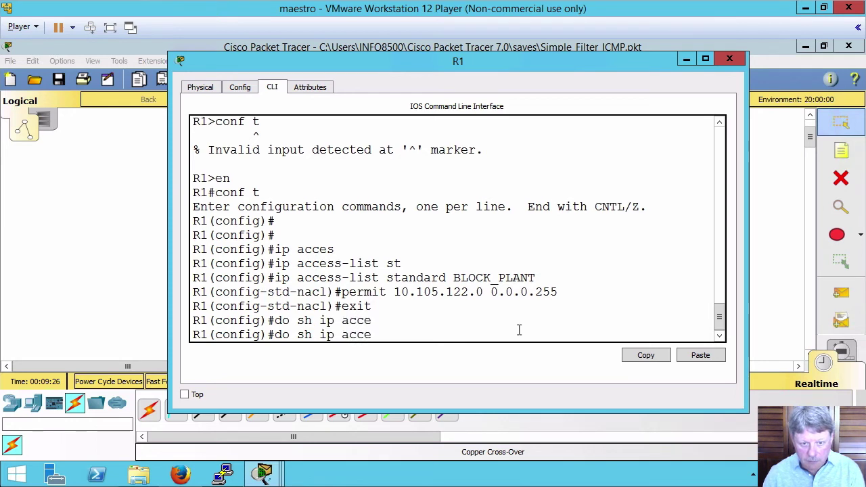
key(Return)
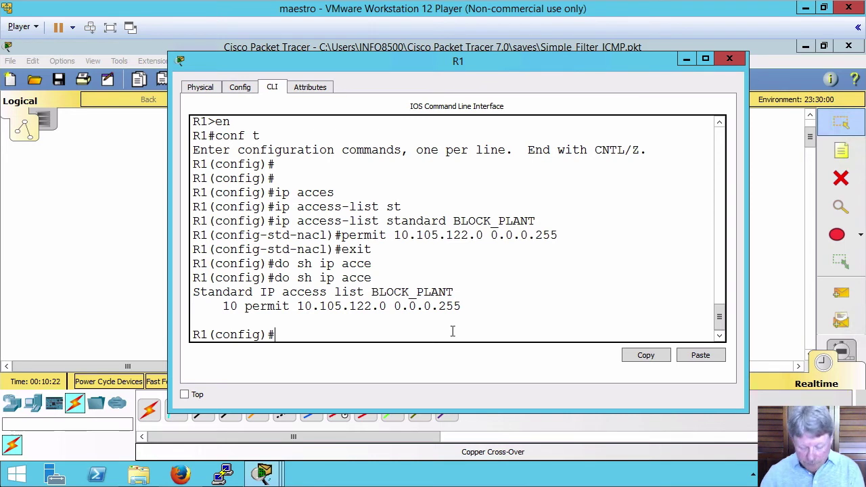
Step: Enter interface g0/0 and start the ip access-group command, listing its options
text(int g0)
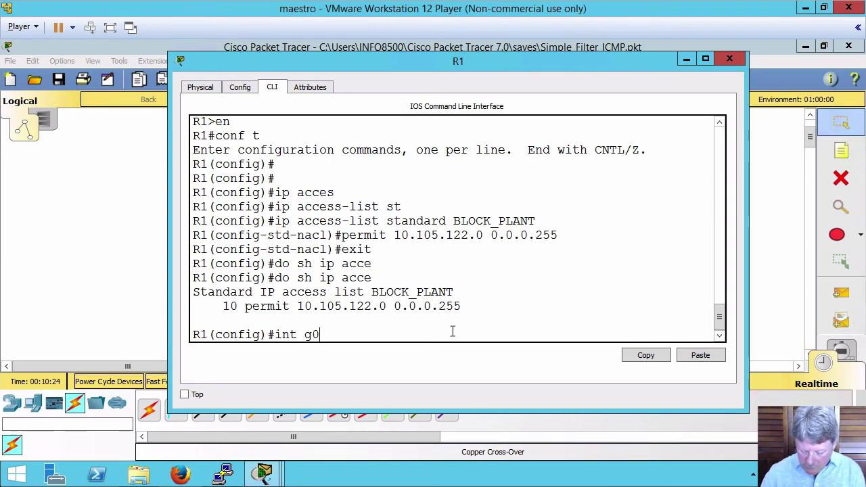
text(/0)
key(Return)
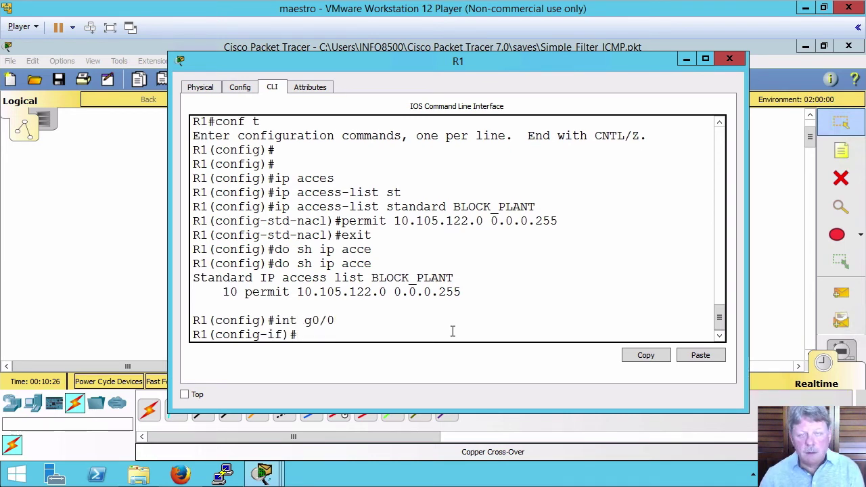
text(ip)
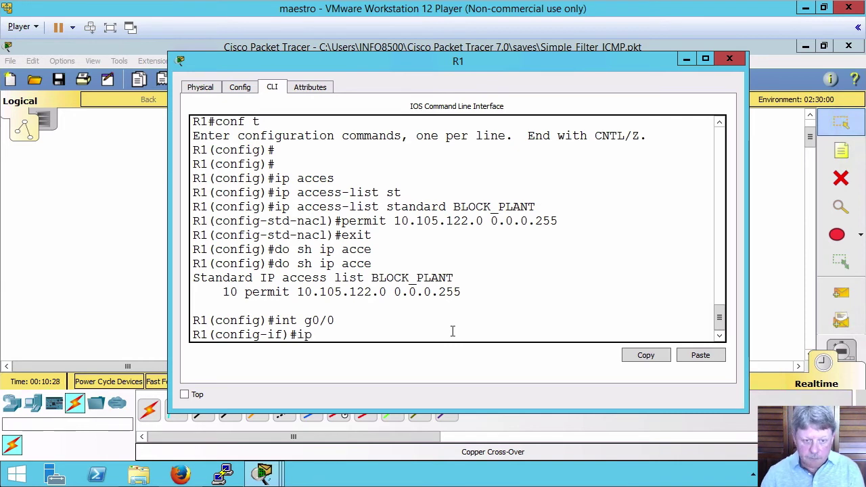
text( acces)
key(Tab)
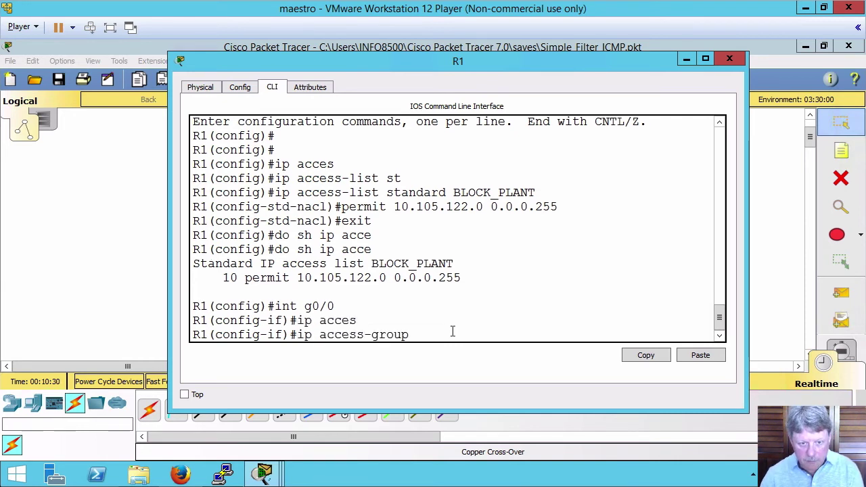
text(?)
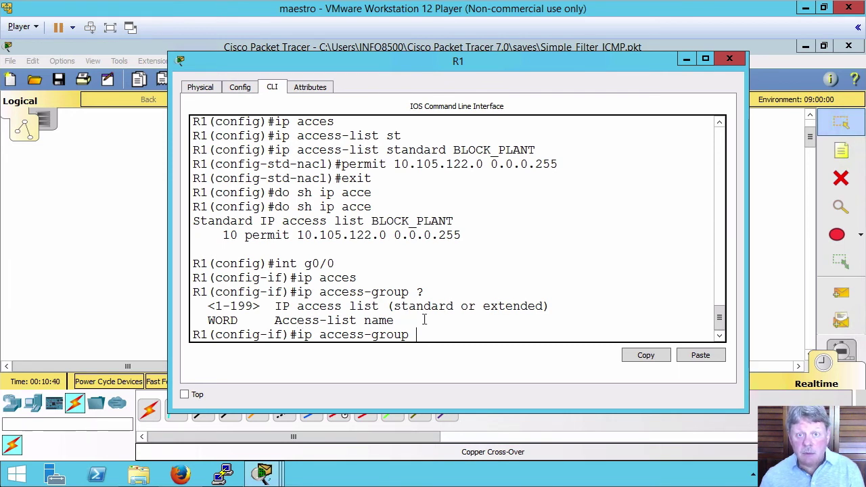
Step: Paste the BLOCK_PLANT name into the command and apply it outbound on g0/0
drag(452, 149, 526, 151)
right_click(526, 150)
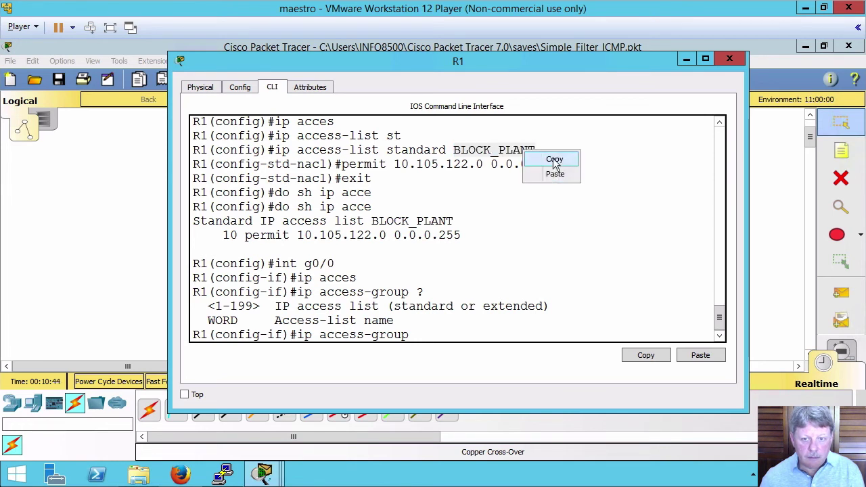
click(553, 159)
click(489, 329)
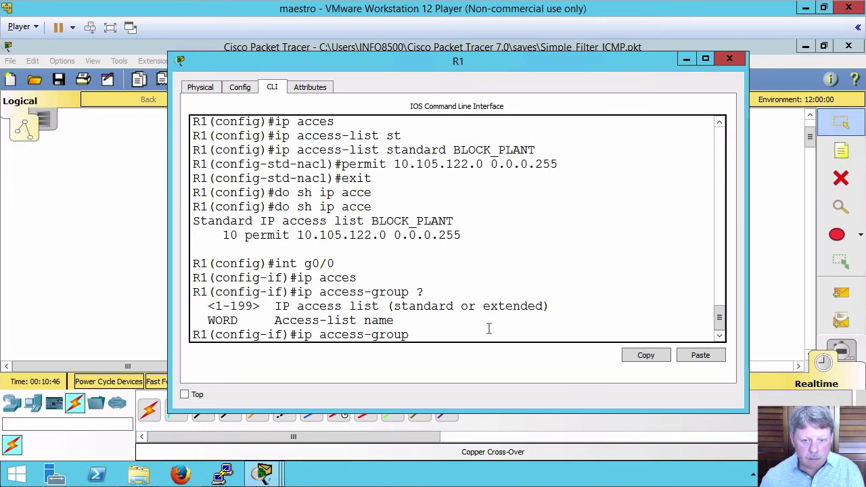
right_click(487, 330)
click(519, 353)
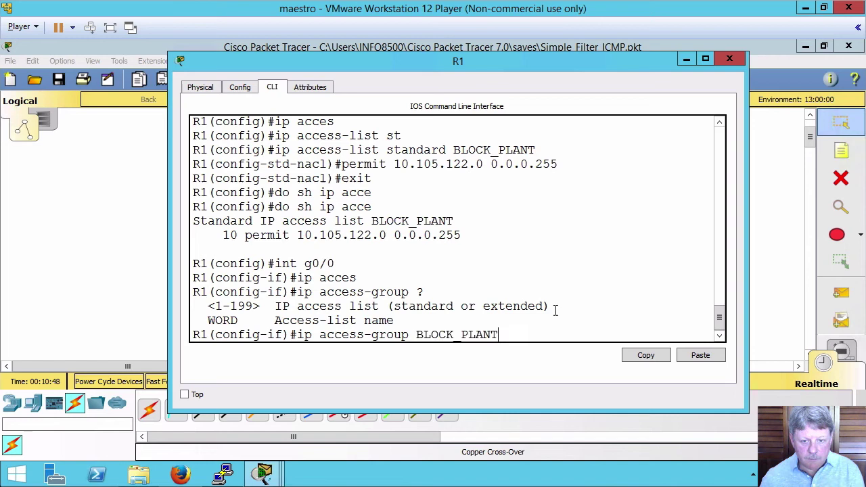
text(?)
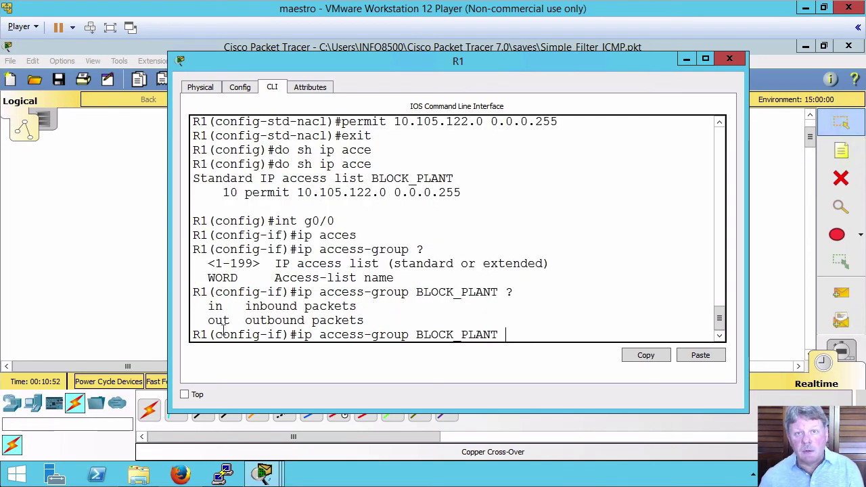
text(out)
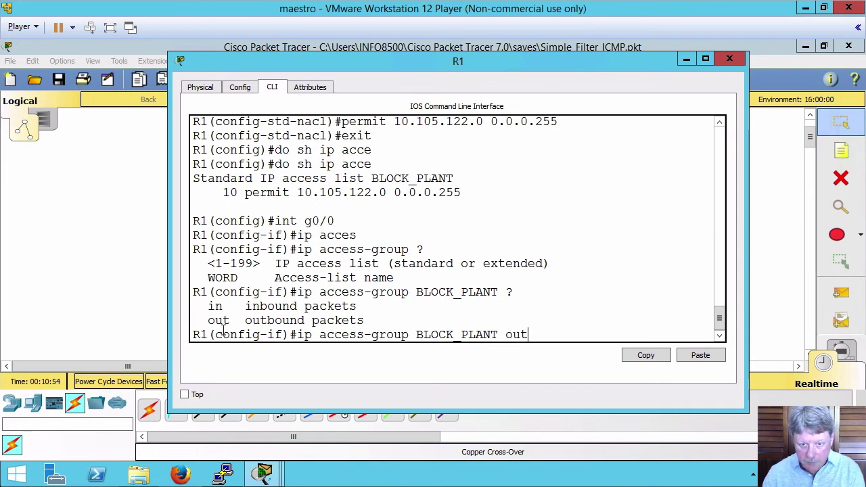
key(Return)
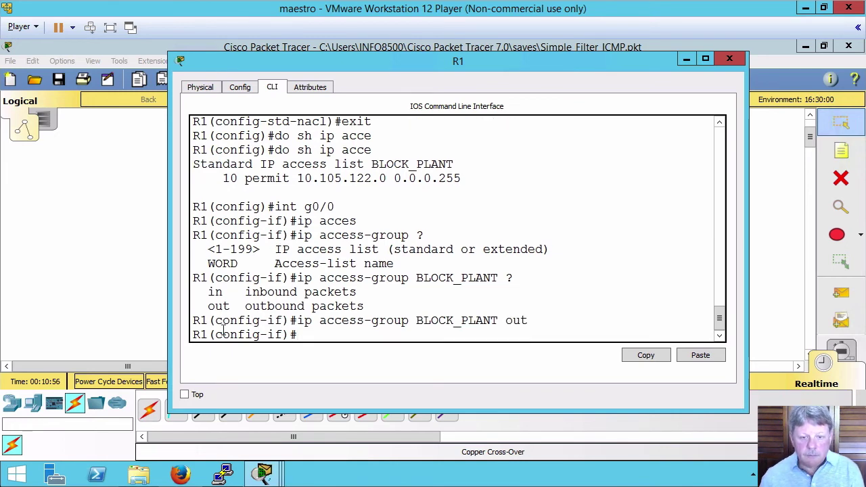
Step: Rerun Plant PC's ping to 10.106.18.50; it fails with 10.105.121.1 reporting destination unreachable
click(105, 285)
click(246, 146)
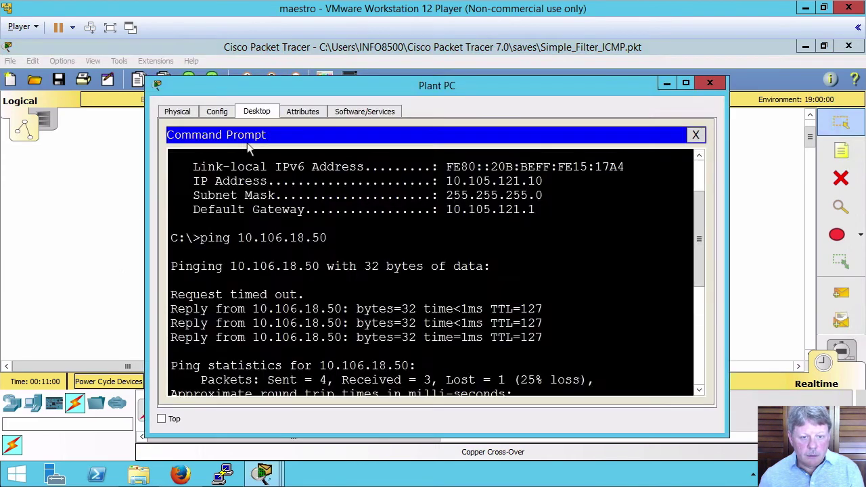
key(Up)
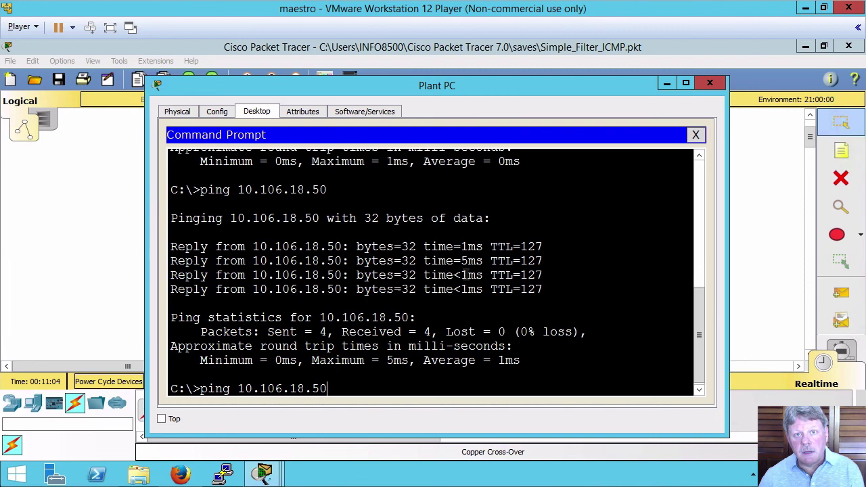
key(Return)
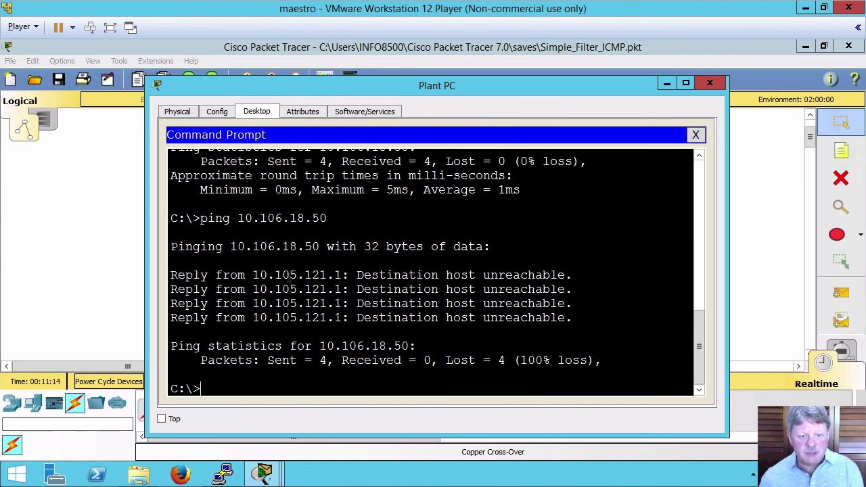
drag(253, 274, 344, 275)
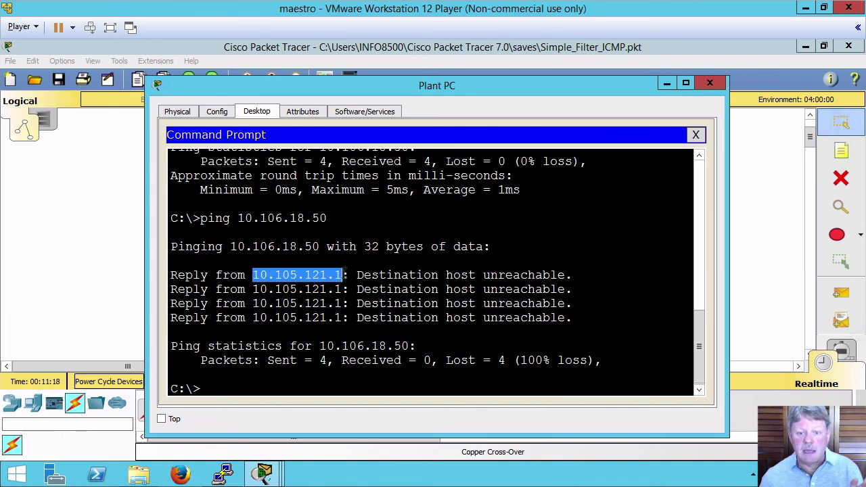
Step: Rerun Staff PC's ping to 10.106.18.50, which still gets replies
click(104, 256)
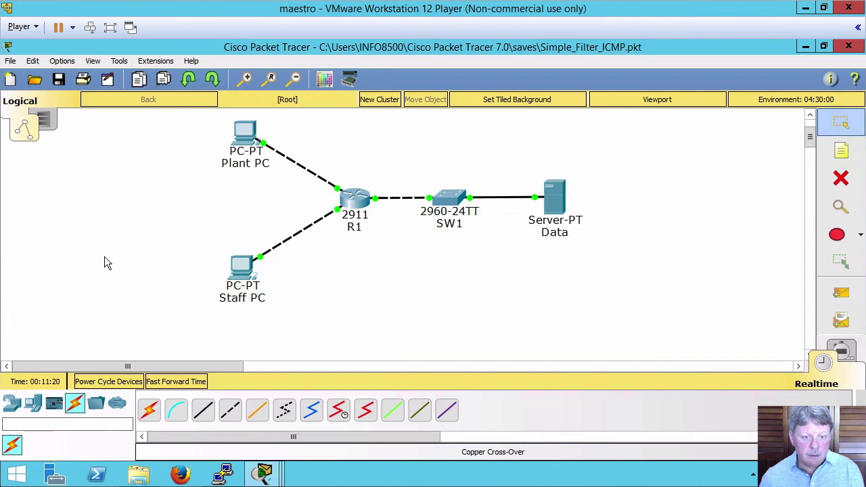
click(254, 280)
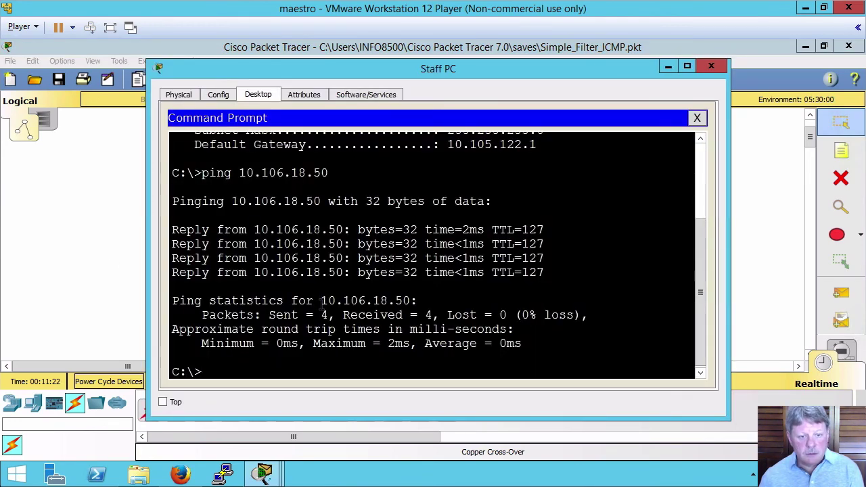
key(Up)
key(Return)
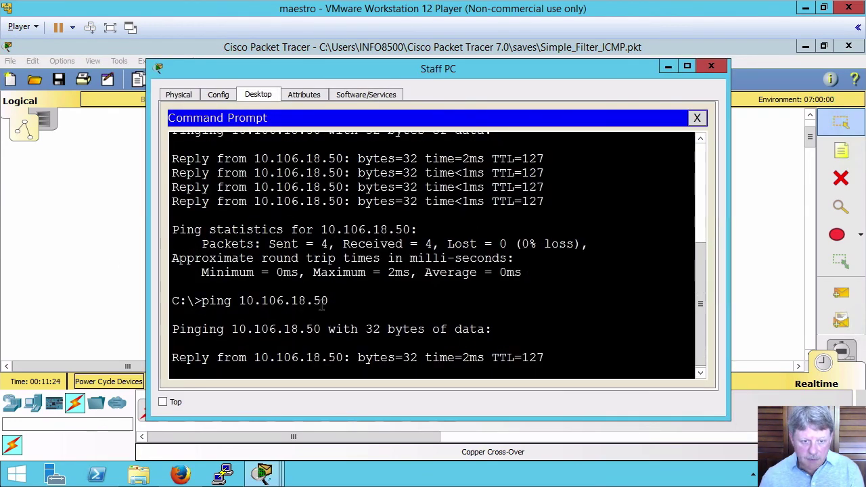